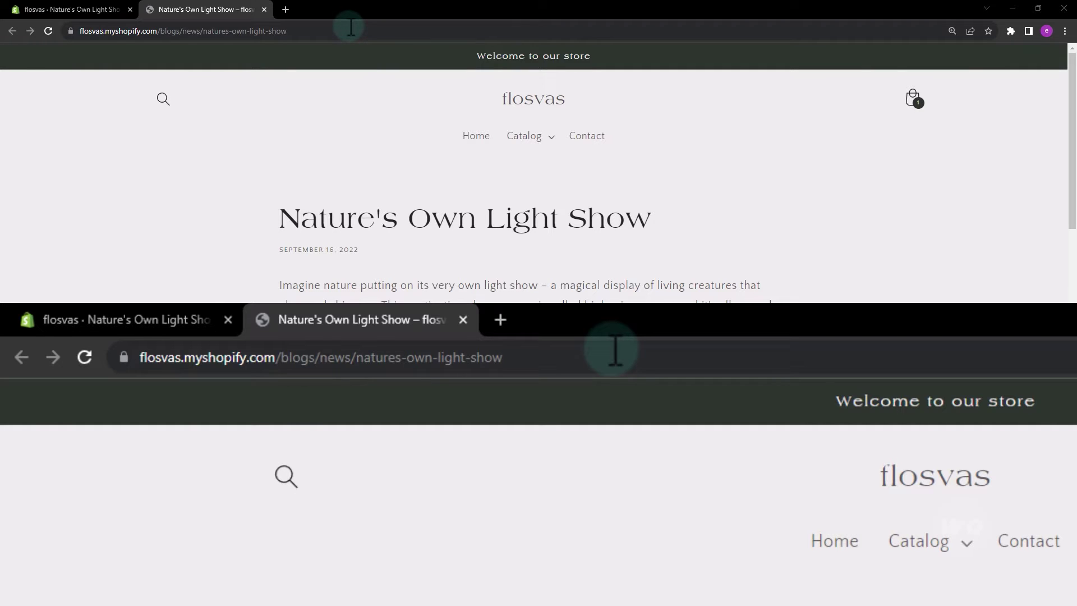
Step: Check the storefront post's URL, then bring up the 'Nature's Own Light Show' admin editor
click(349, 31)
click(274, 193)
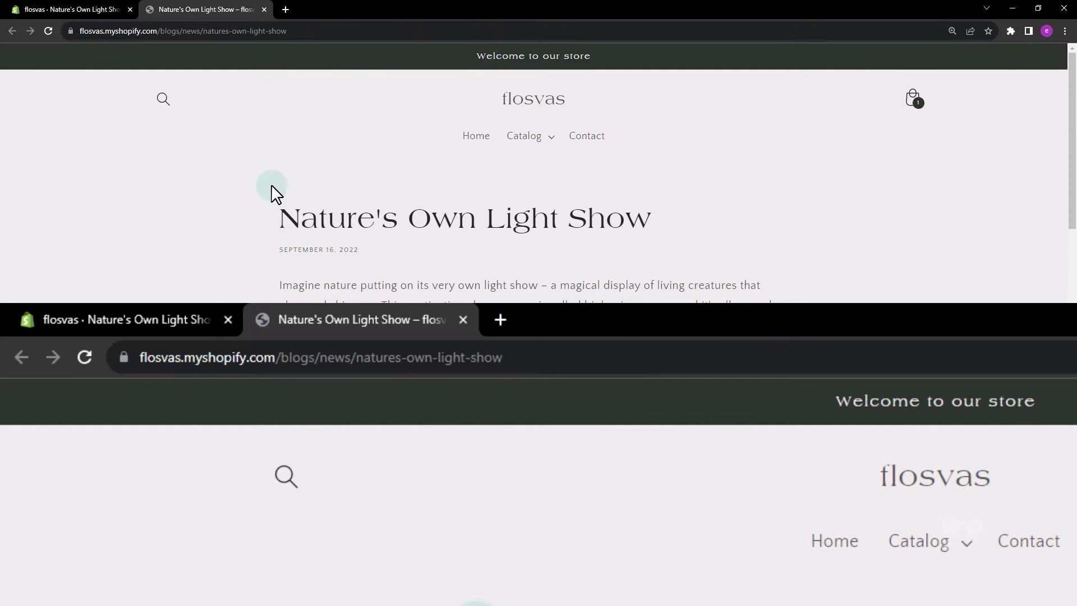
Step: From the admin Blog posts list, start a new post titled 'Product Video'
click(68, 9)
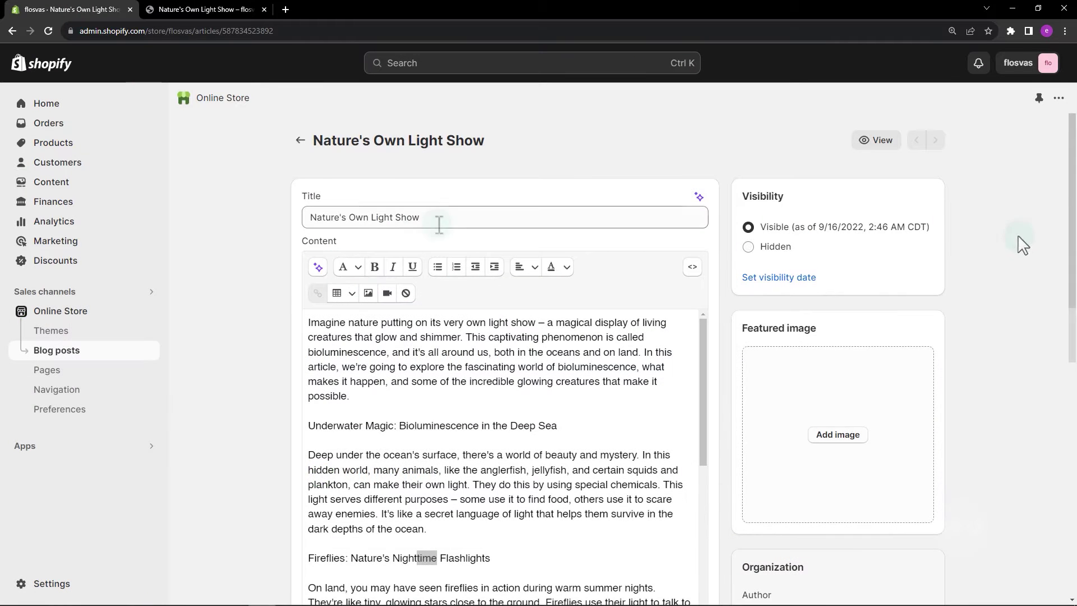
click(299, 141)
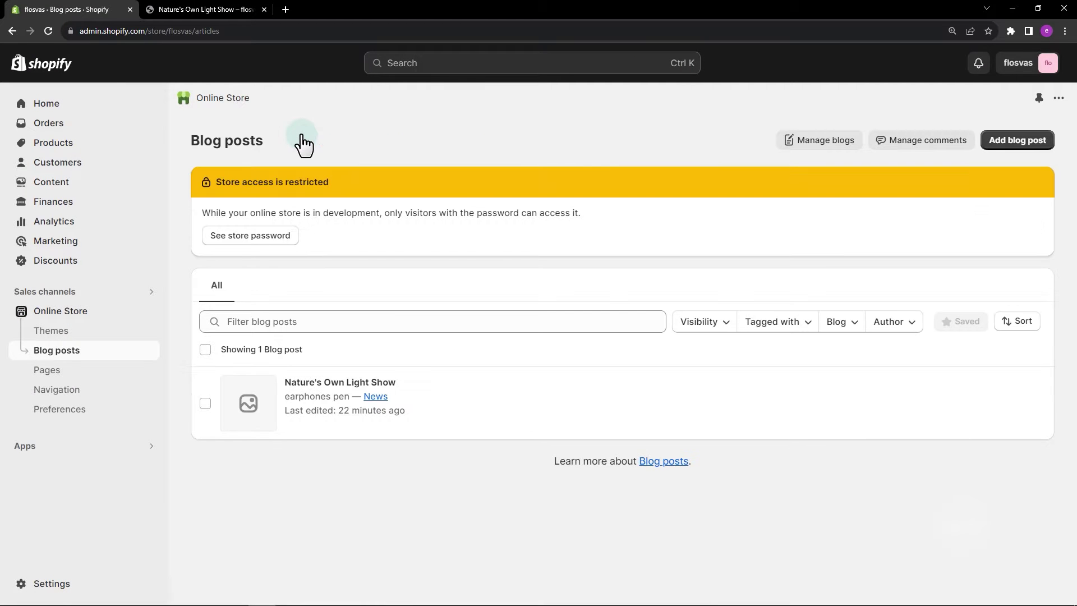
click(1017, 140)
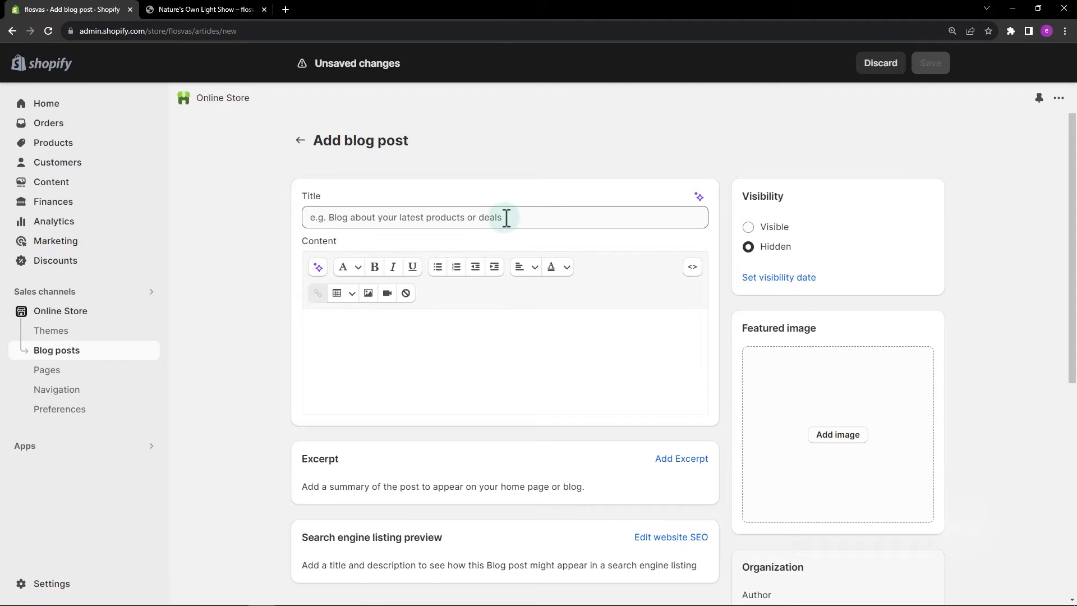
click(506, 217)
text(Product)
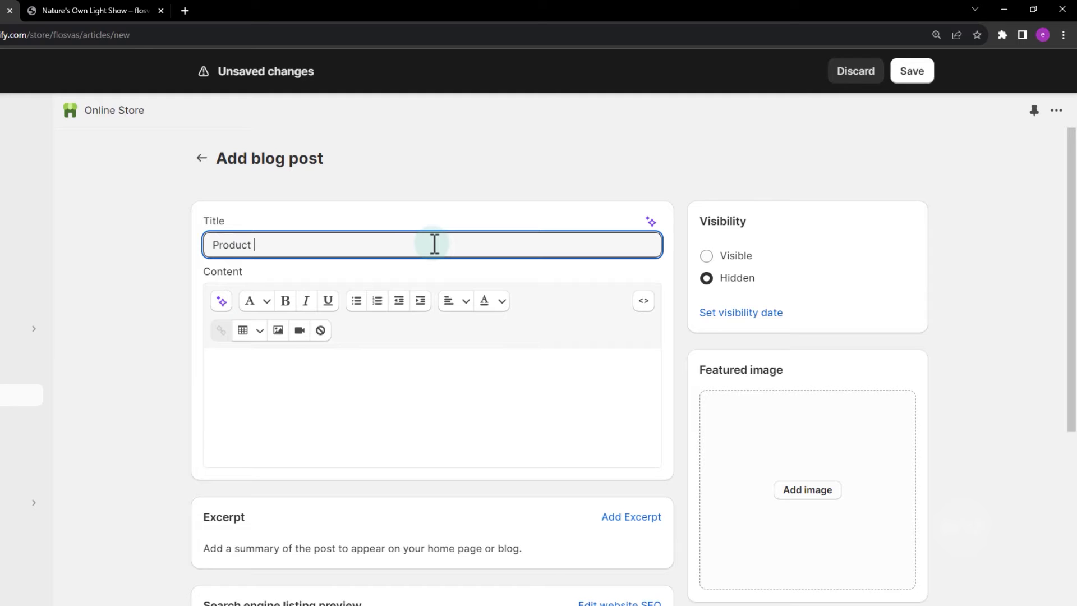
text(eo)
Step: Embed the YouTube video in the post content from its pasted iframe snippet
click(299, 330)
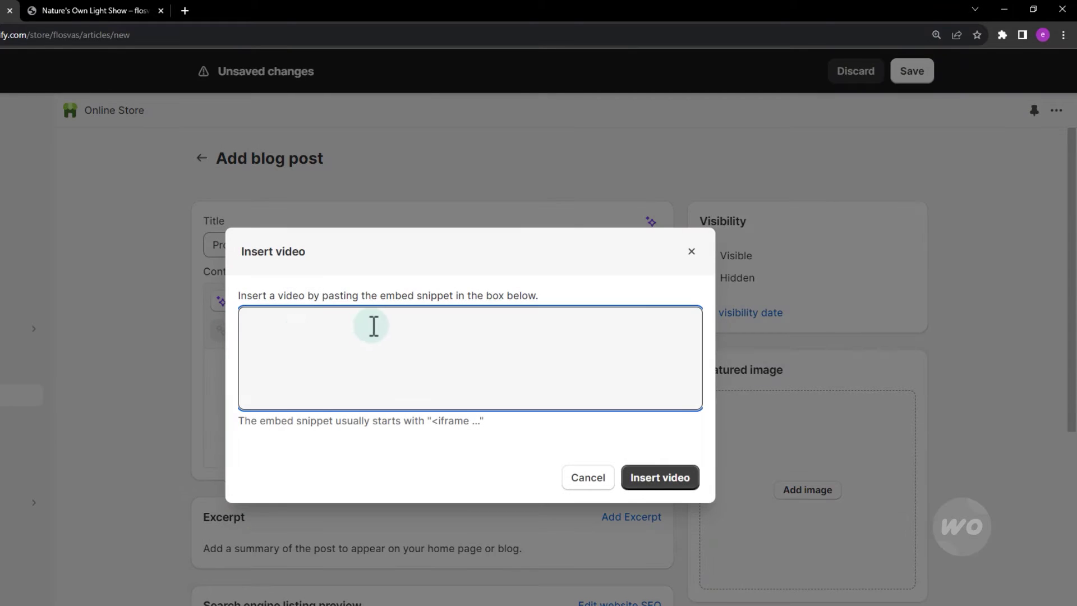
text(<iframe width="560" height="315" src="https://www.youtube.com/embed/UTgMY_y32LI?si=AmDJLekYQFV1LJlx" title="YouTube video player" frameborder="0" allow="accelerometer; autoplay; clipboard-write; encrypted-media; gyroscope; picture-in-picture; web-share" allowfullscreen></iframe>)
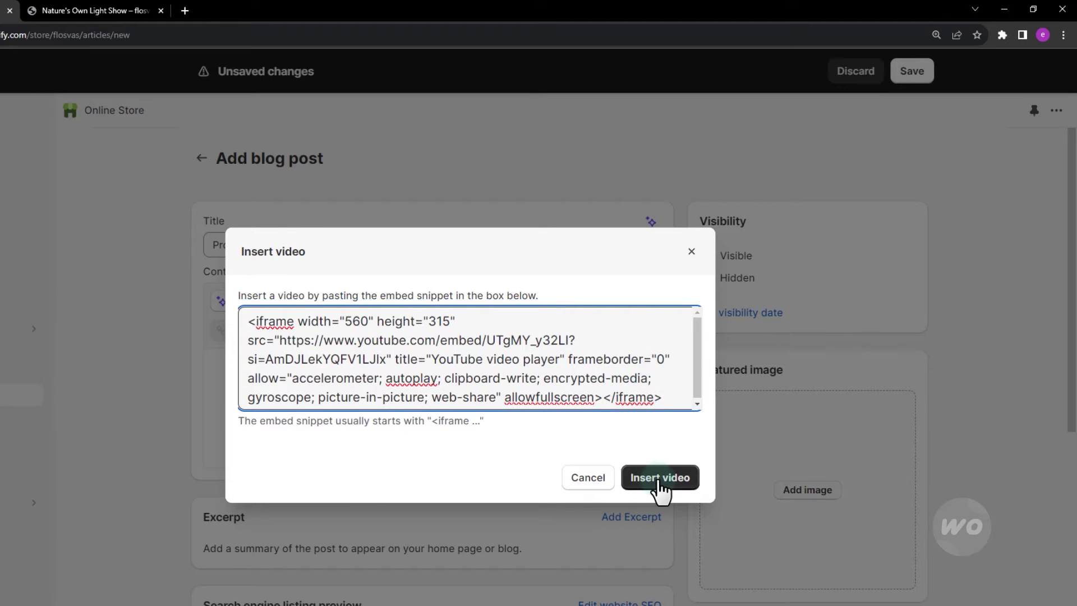
click(659, 476)
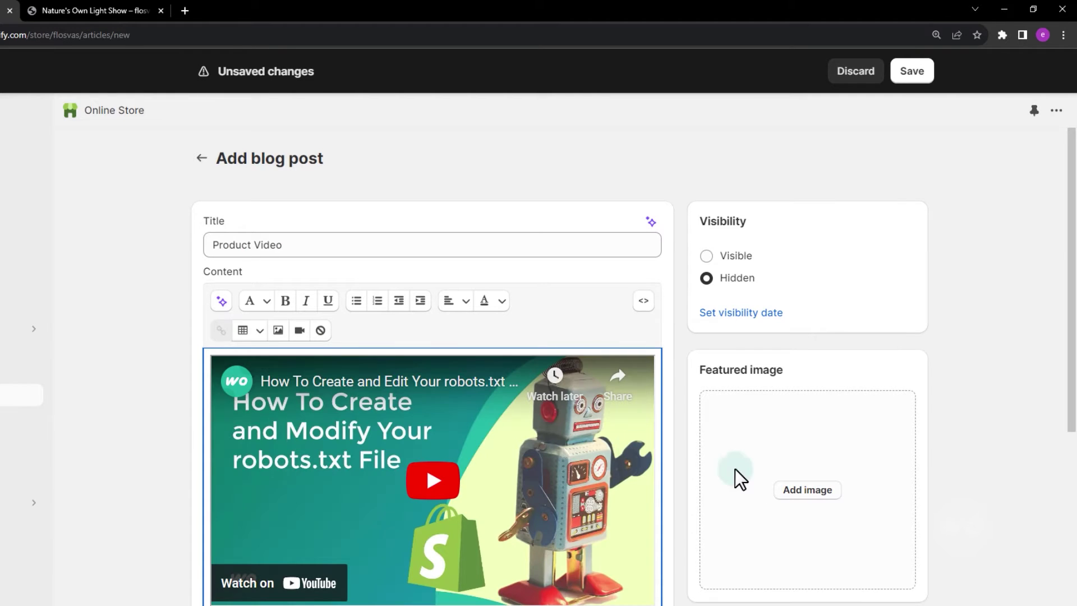
scroll(940, 451, down, 4)
scroll(941, 451, down, 3)
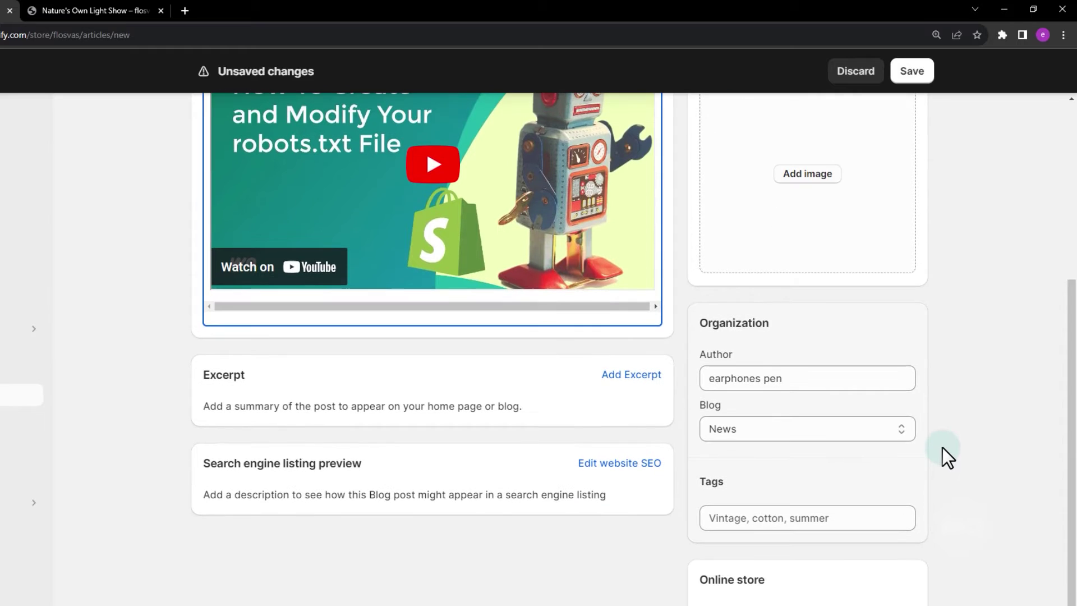
Step: Under Organization, put the post in a newly created blog named 'Videos'
click(900, 430)
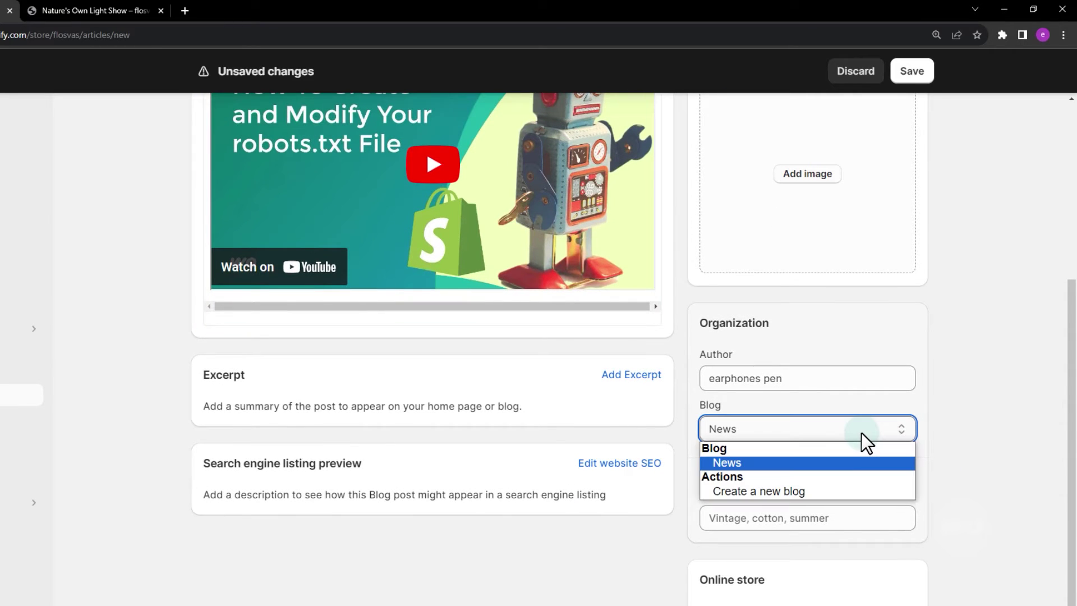
click(812, 492)
click(791, 483)
text(Videos)
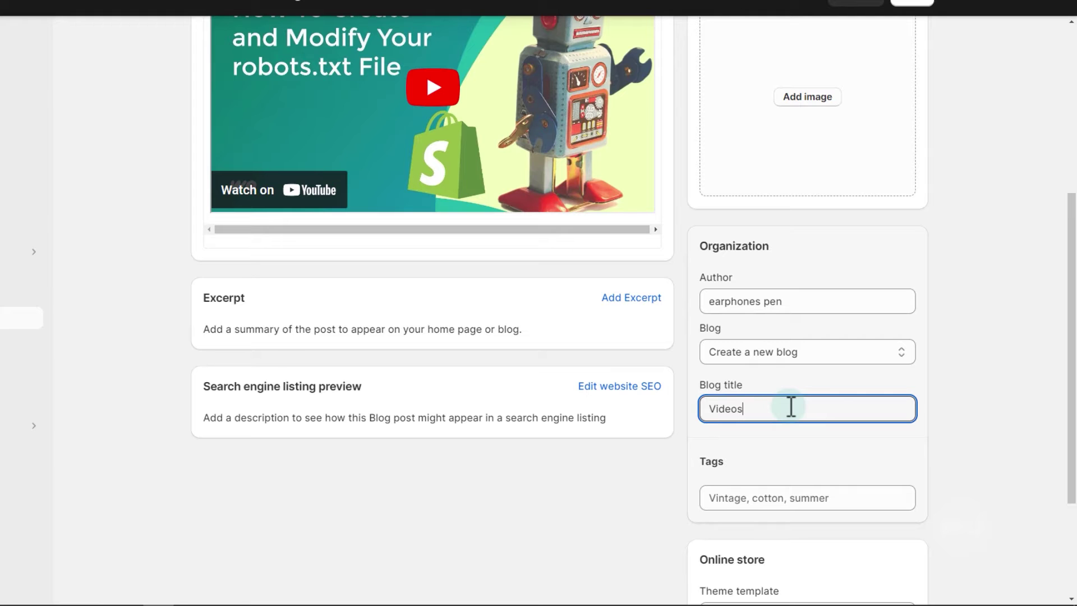
click(963, 394)
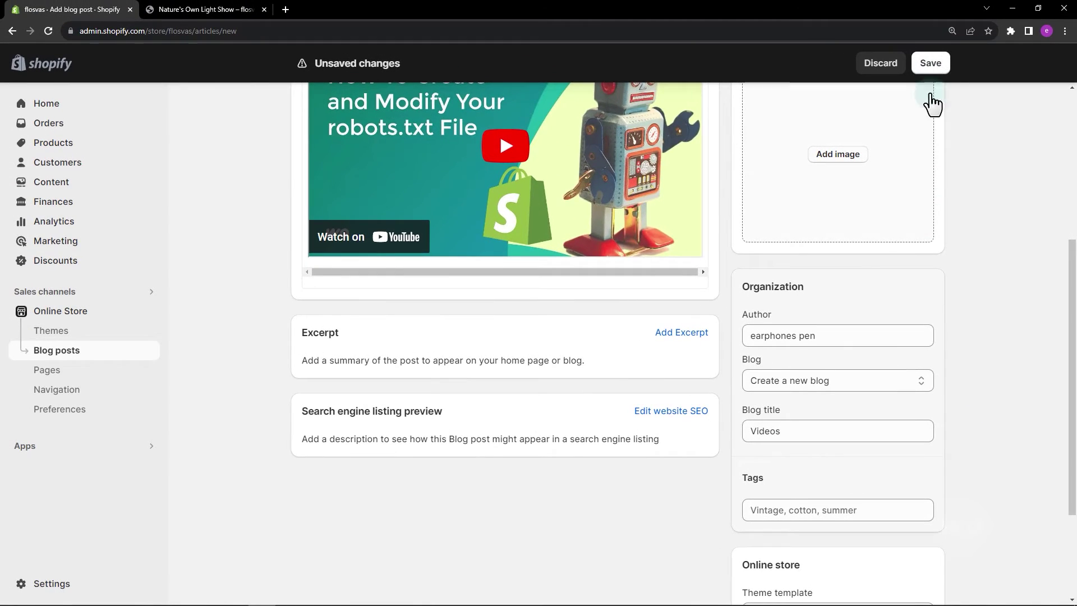
scroll(949, 198, up, 3)
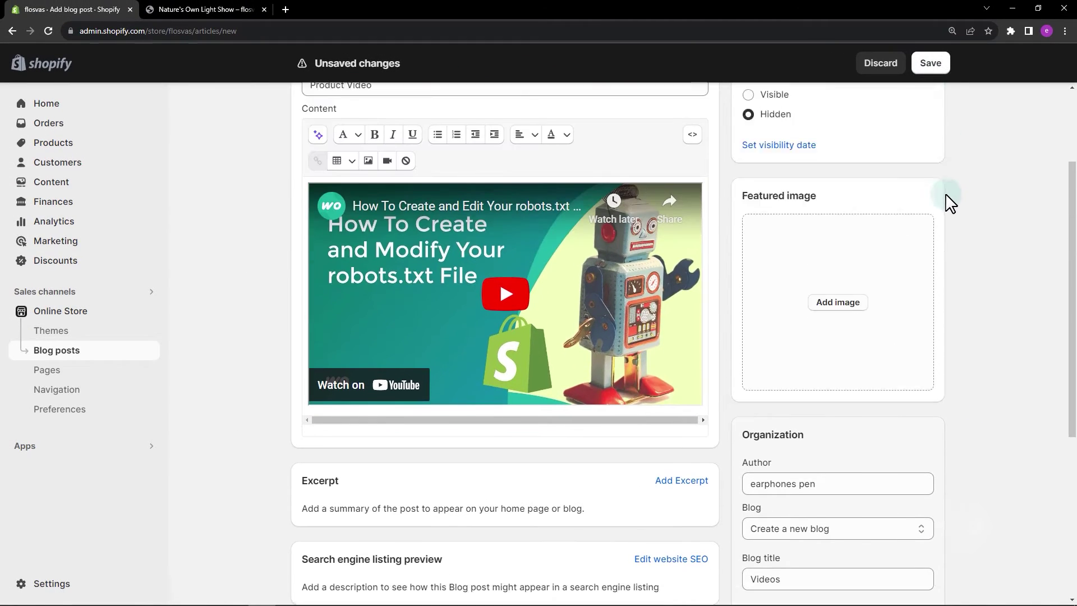
scroll(948, 203, up, 3)
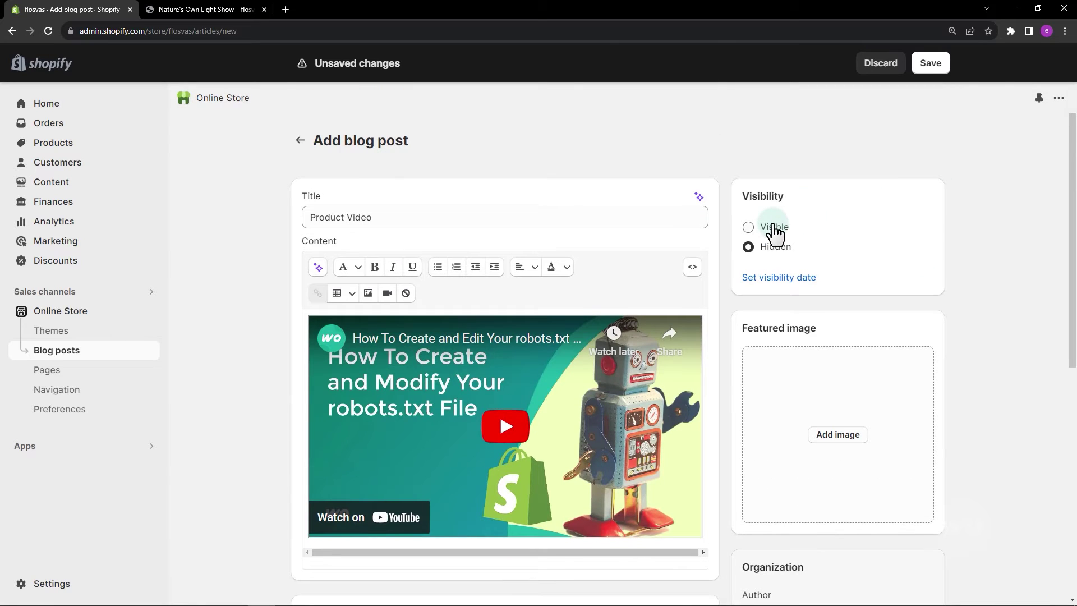
Step: Save the visible 'Product Video' post so it publishes under /blogs/videos/
click(930, 62)
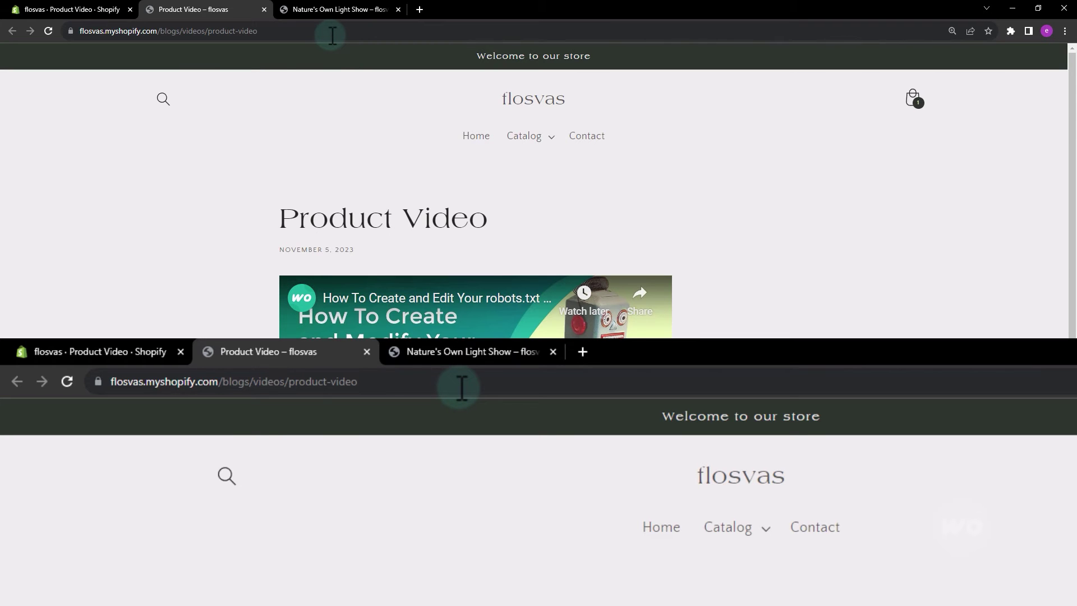
Step: Go back to the admin Blog posts list and begin another new blog post
click(47, 8)
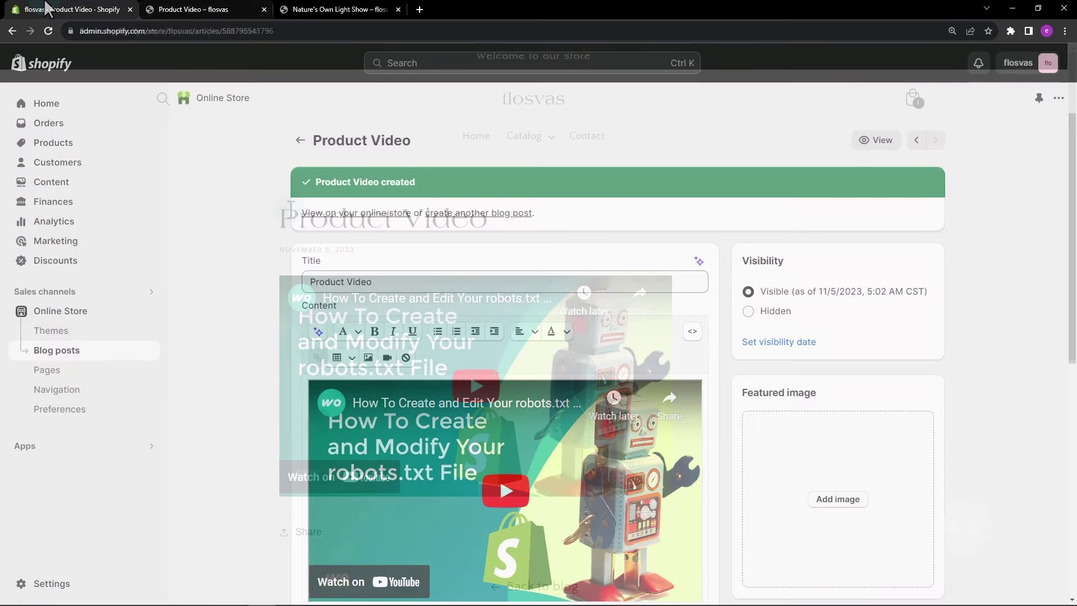
click(300, 140)
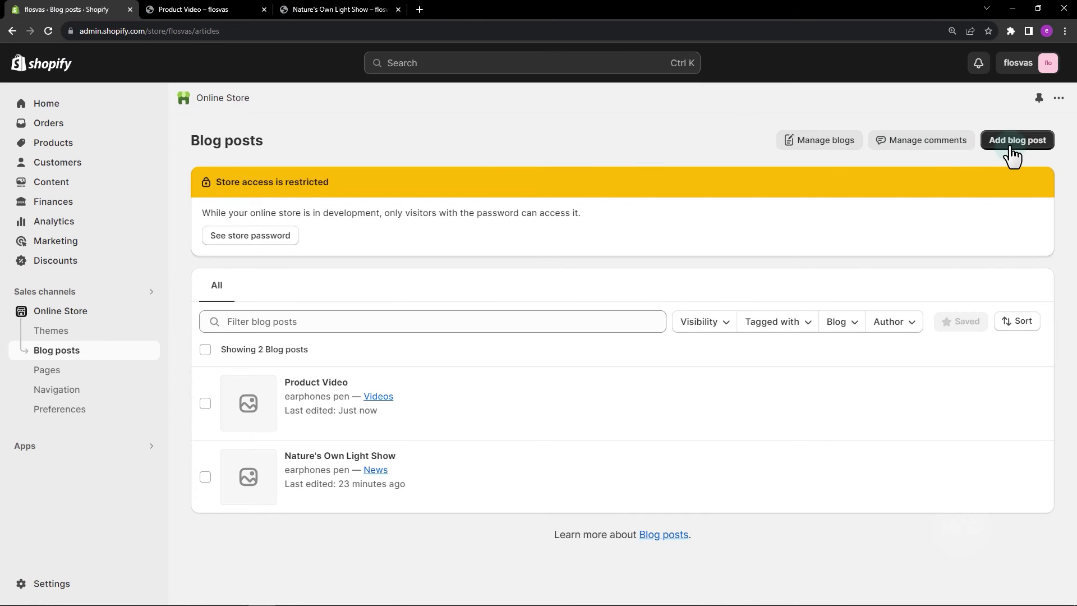
click(1014, 140)
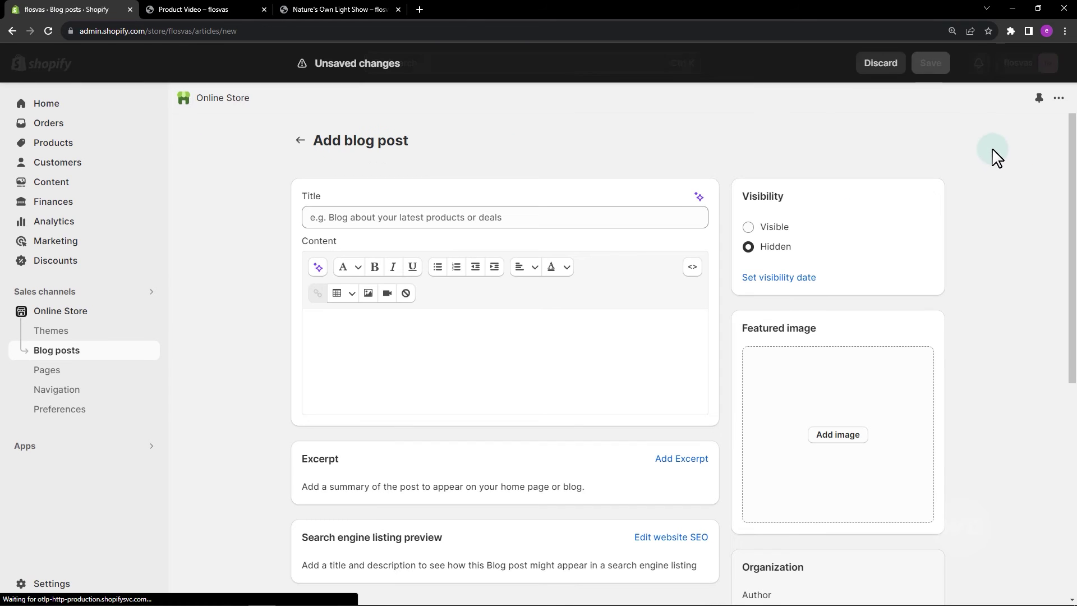